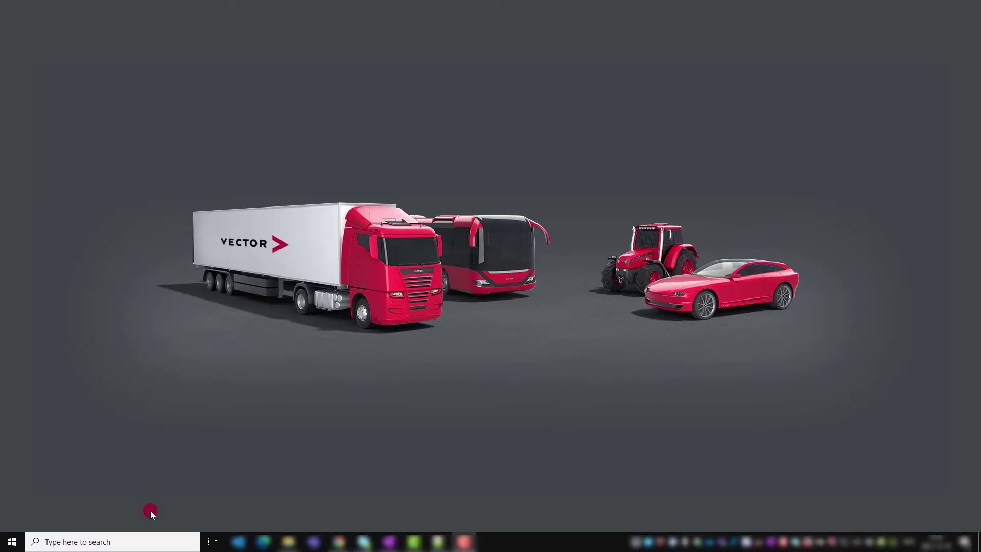
Step: Search Windows for 'license' and launch Vector License Client
left_click(147, 540)
type("licens")
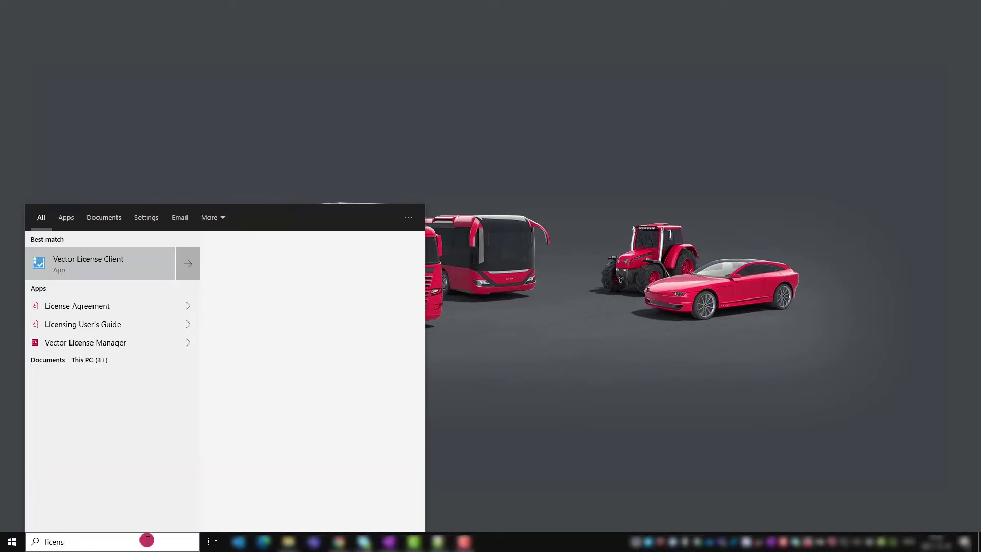
type("e")
left_click(93, 265)
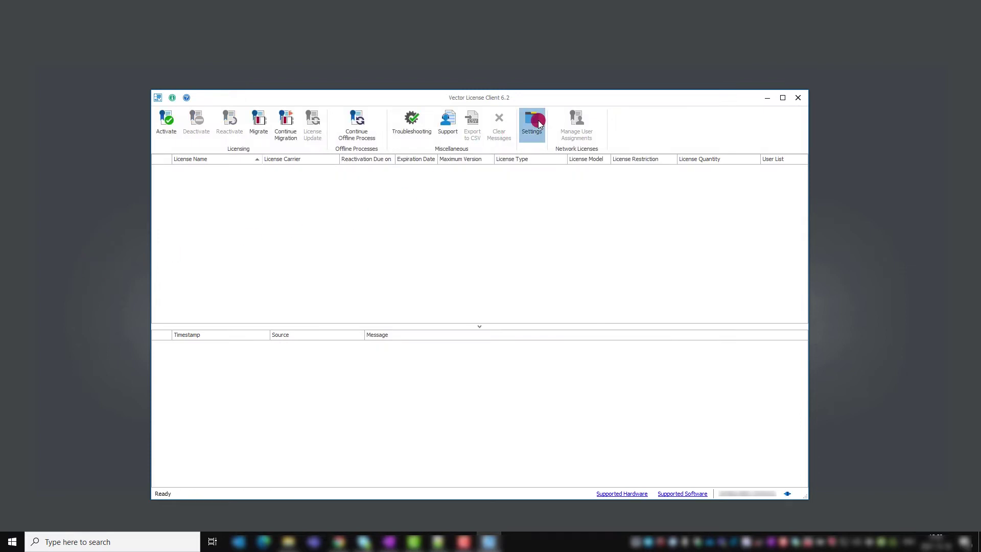
Step: Run the system proxy test twice; it fails with 'invalid proxy URL or port'
left_click(539, 124)
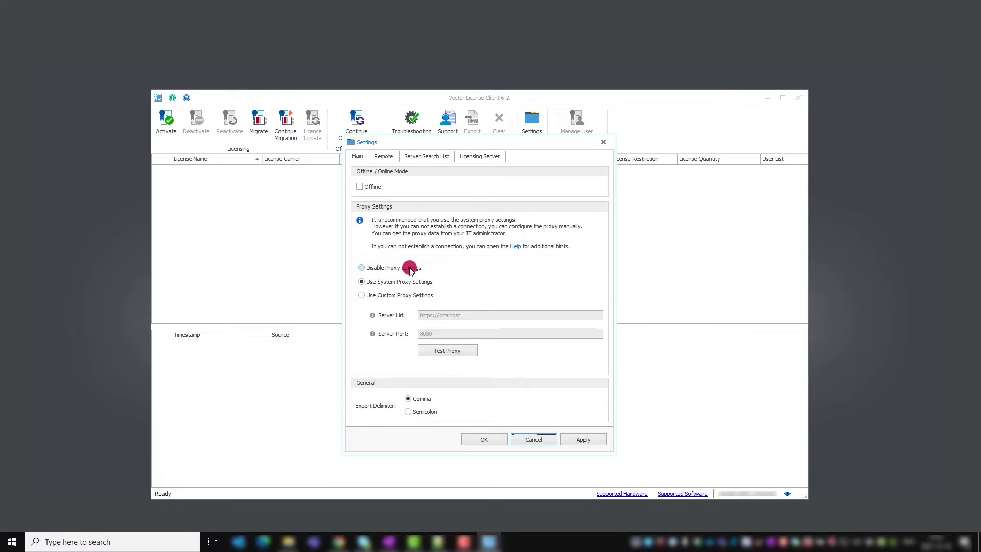
left_click(445, 353)
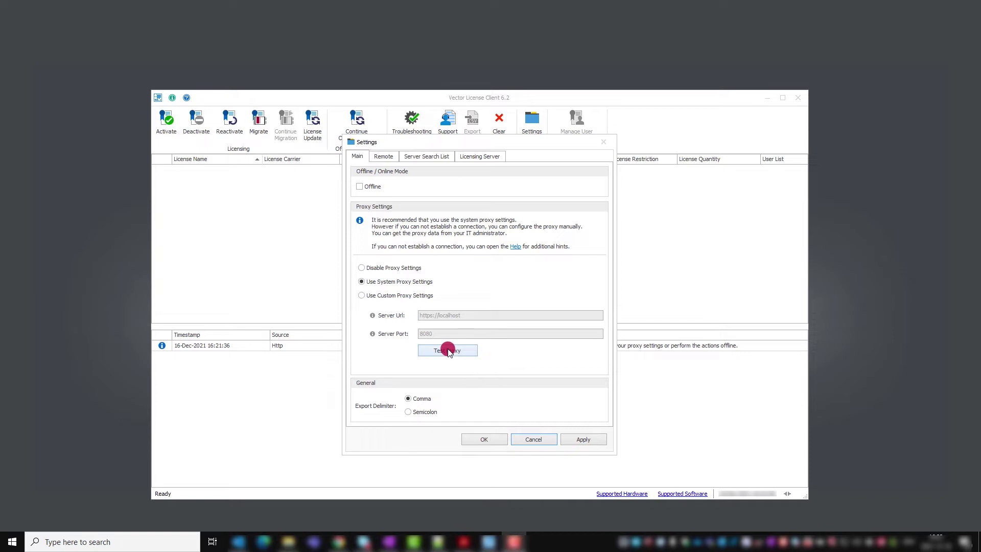
left_click(447, 350)
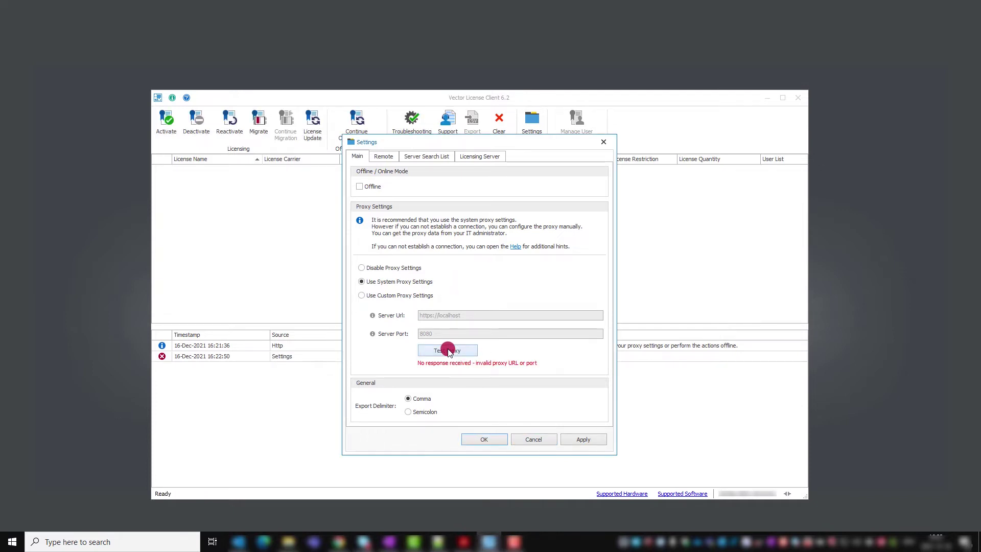
Step: Start offline activation with the pasted activation key and VN1630A as license carrier
left_click(482, 438)
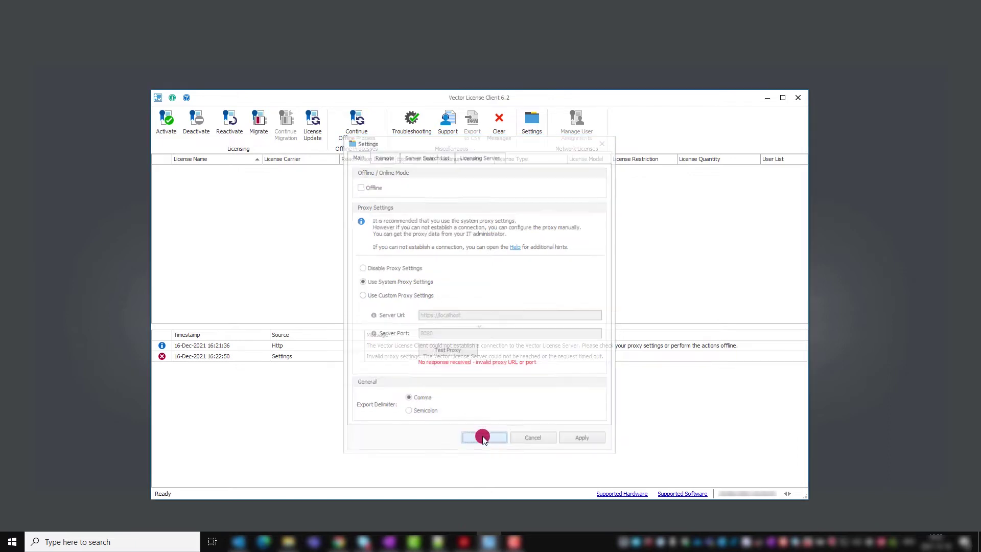
left_click(174, 121)
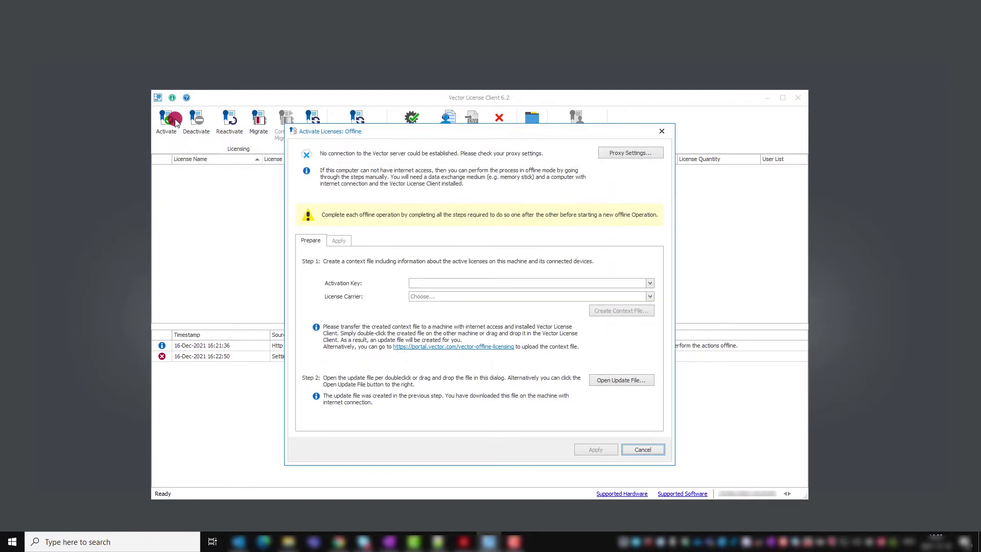
right_click(541, 281)
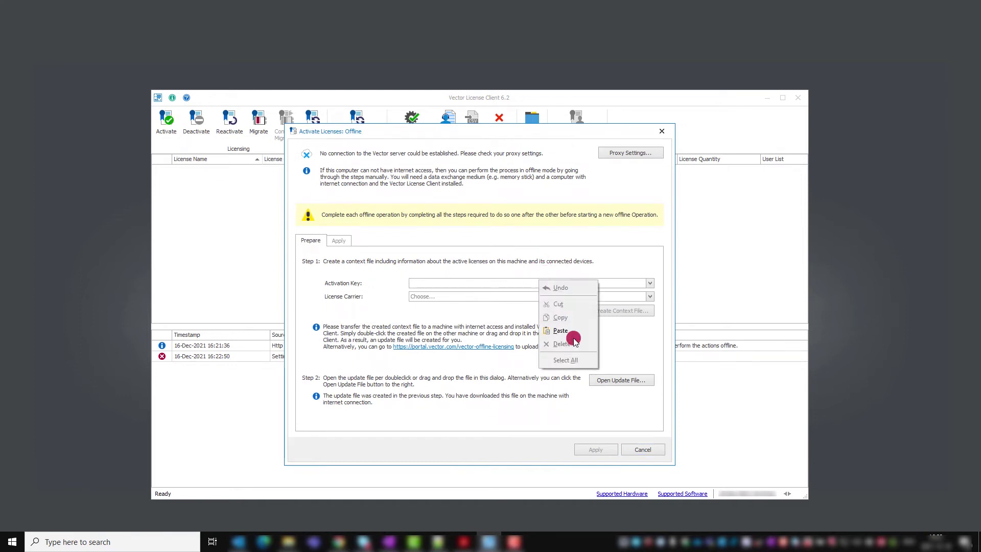
left_click(559, 330)
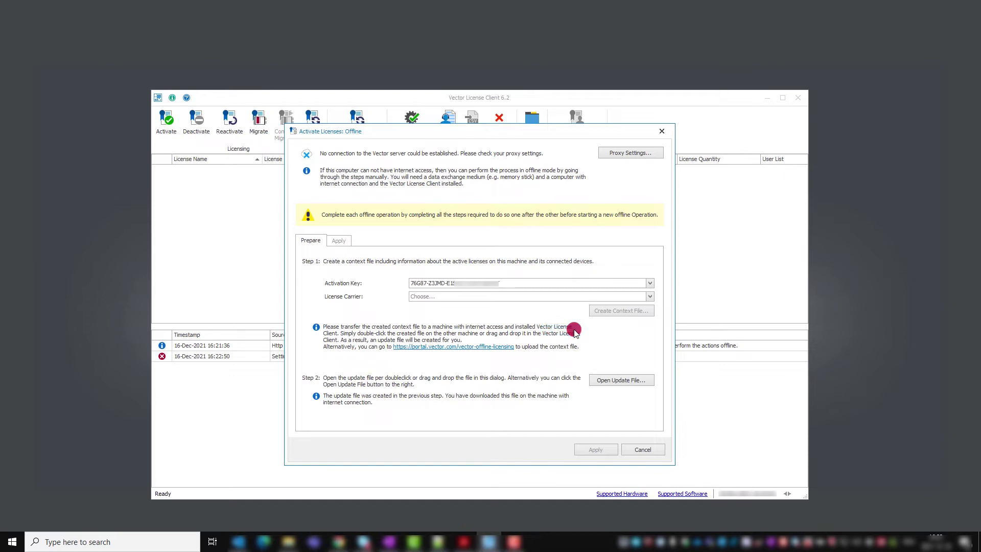
left_click(649, 297)
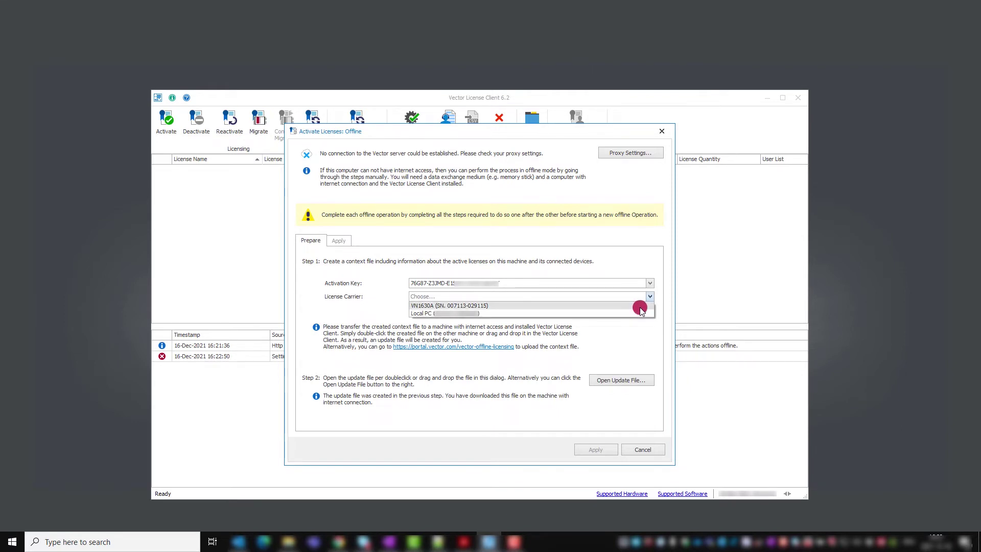
left_click(642, 306)
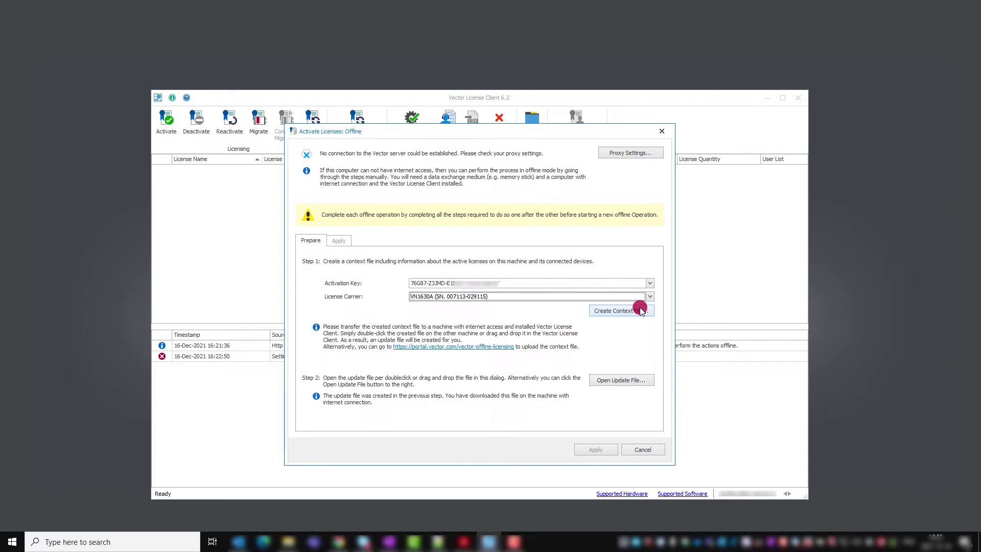
Step: Save the context file as ExampleContextFile.vlc and select it in its folder
left_click(640, 310)
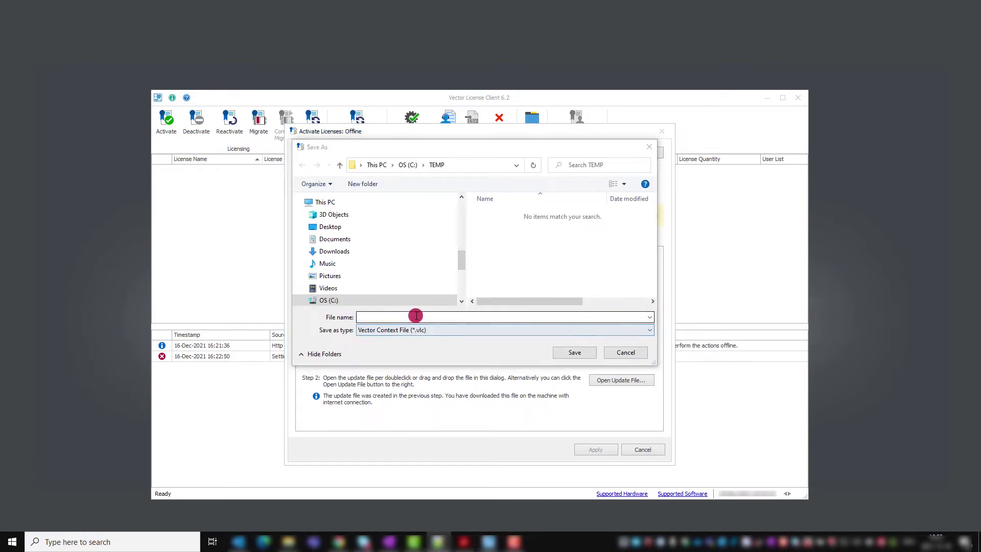
type("ExampleContextFile")
left_click(575, 355)
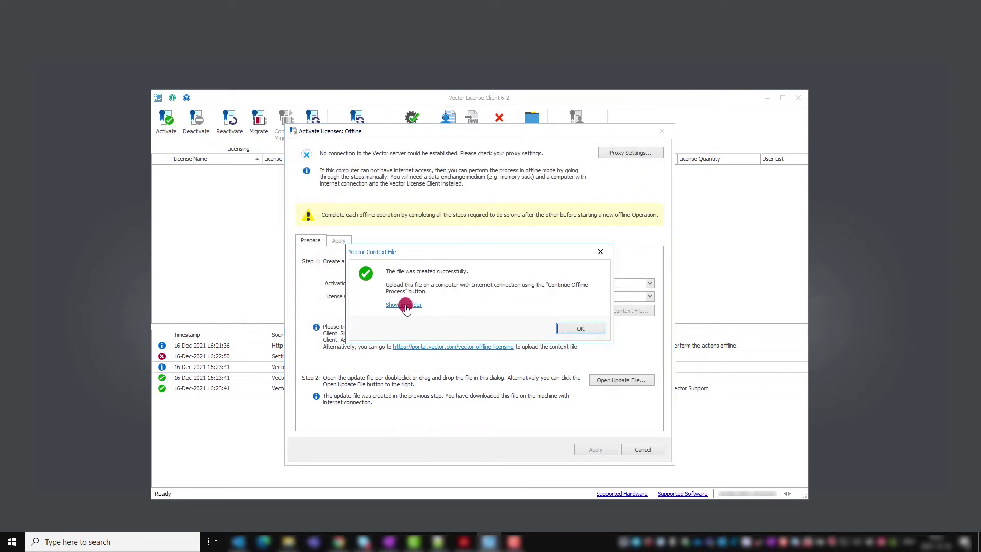
left_click(404, 305)
left_click(244, 241)
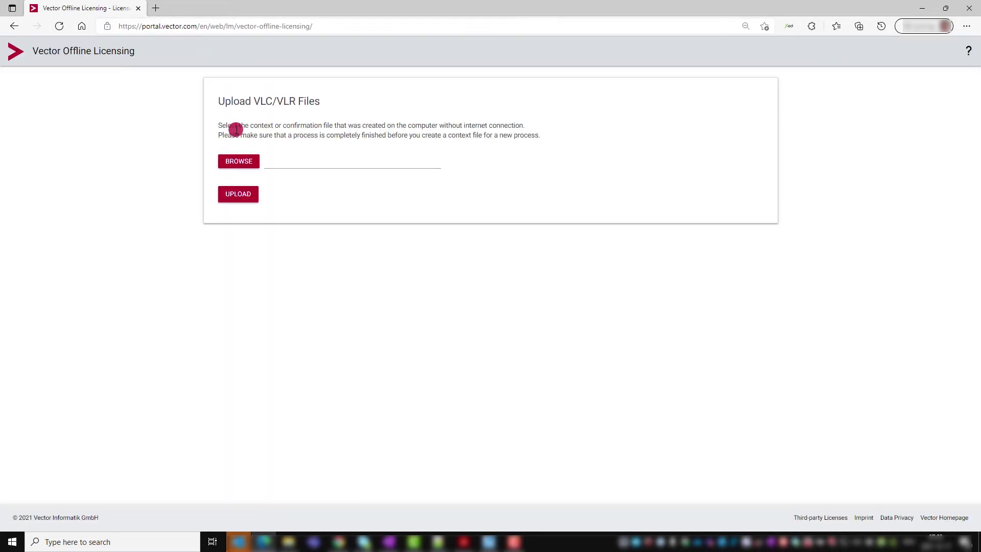
Step: Upload ExampleContextFile.vlc to the portal and activate the first listed license
left_click(237, 160)
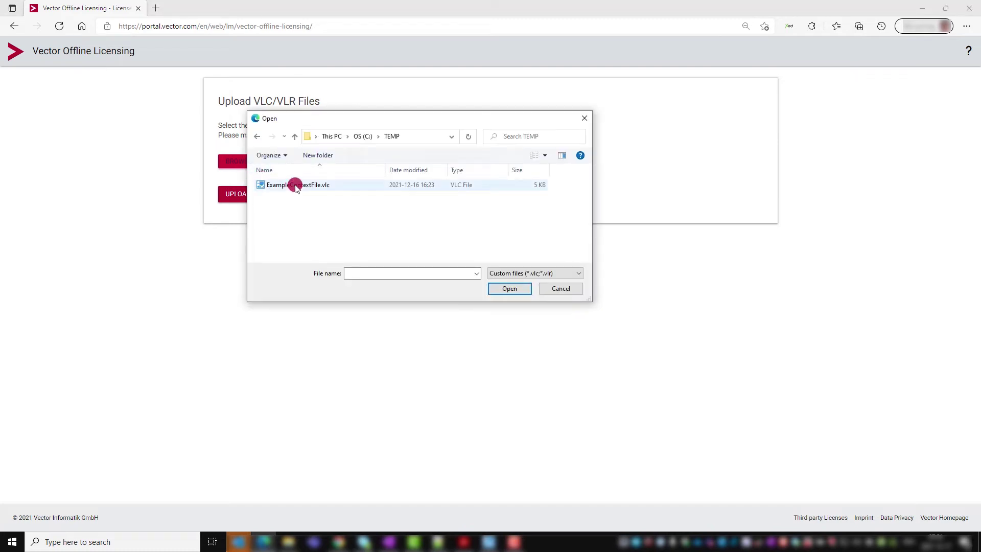
left_click(296, 188)
left_click(505, 289)
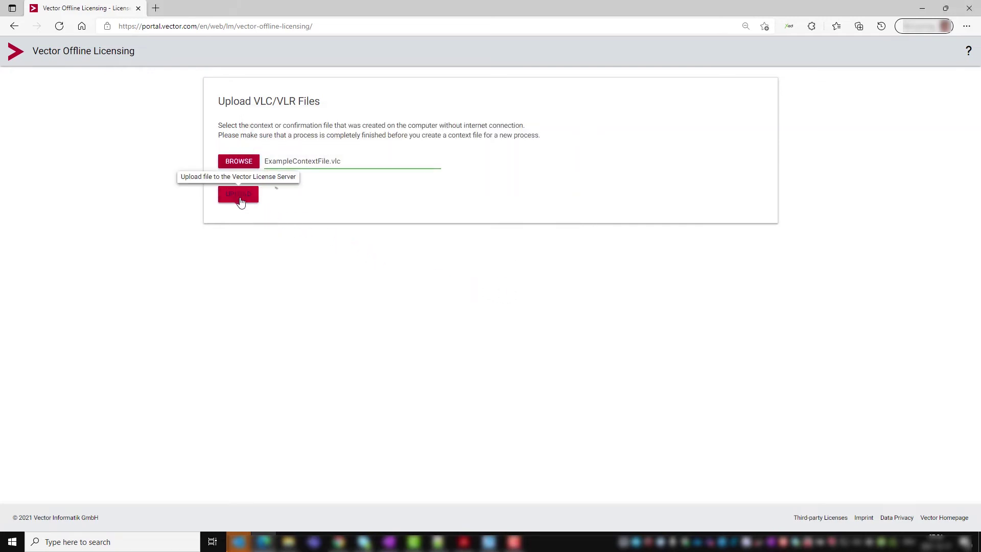
scroll(245, 219, "down", 2)
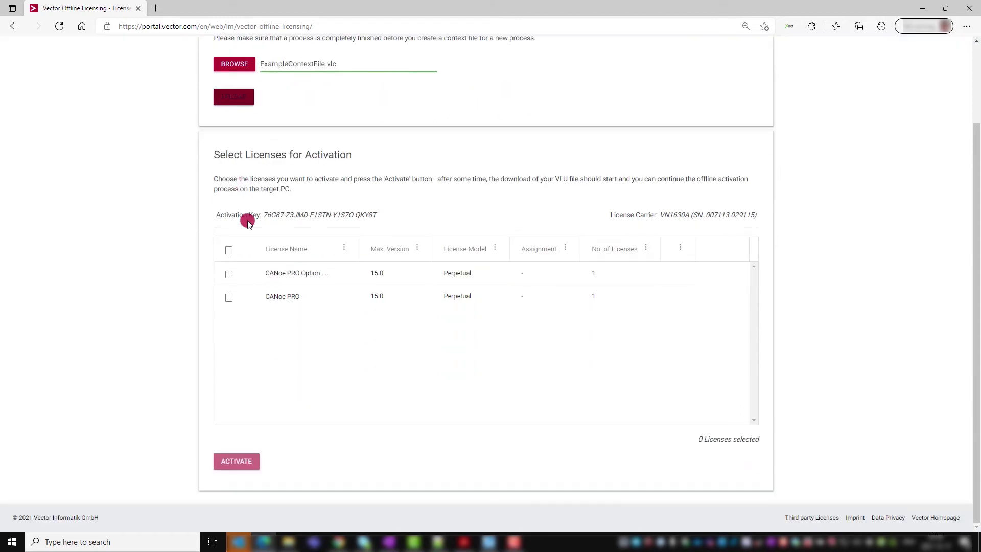
left_click(230, 276)
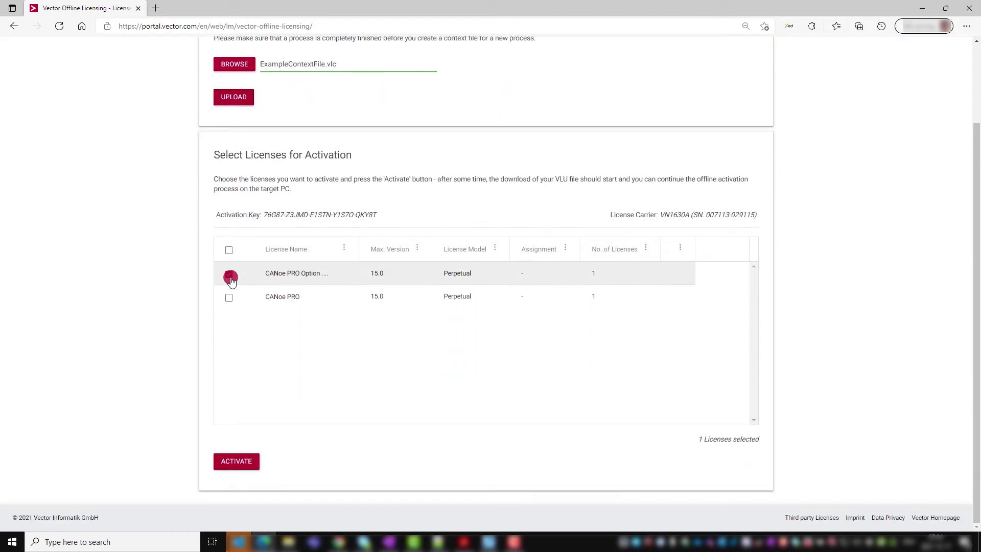
left_click(250, 466)
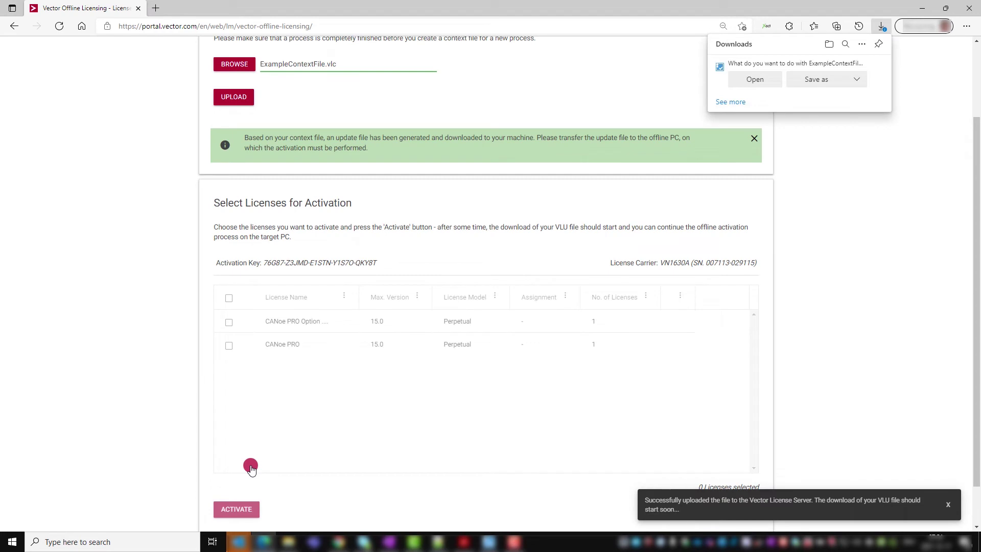
Step: Save ExampleContextFile_Update.vlu into C:\TEMP and show it in its folder
left_click(827, 81)
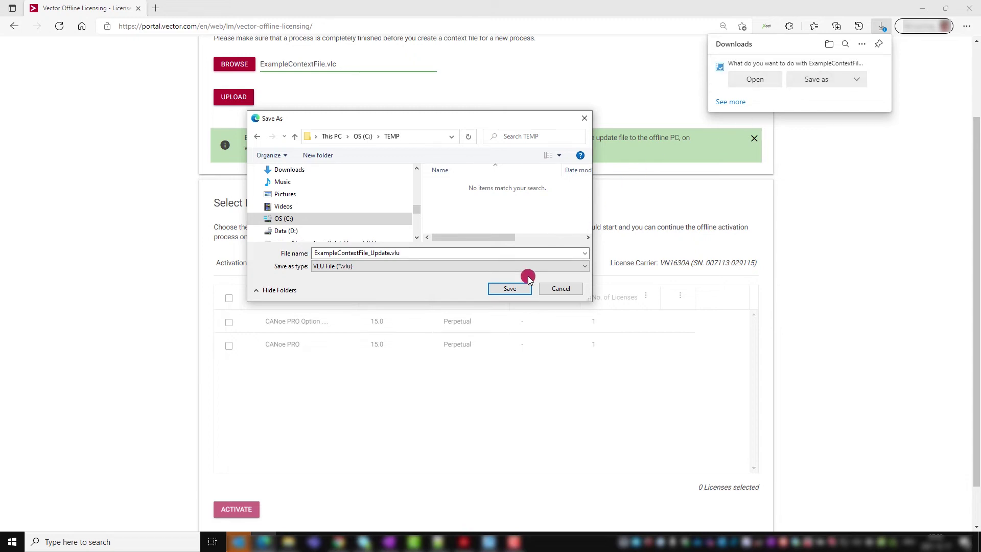
left_click(511, 289)
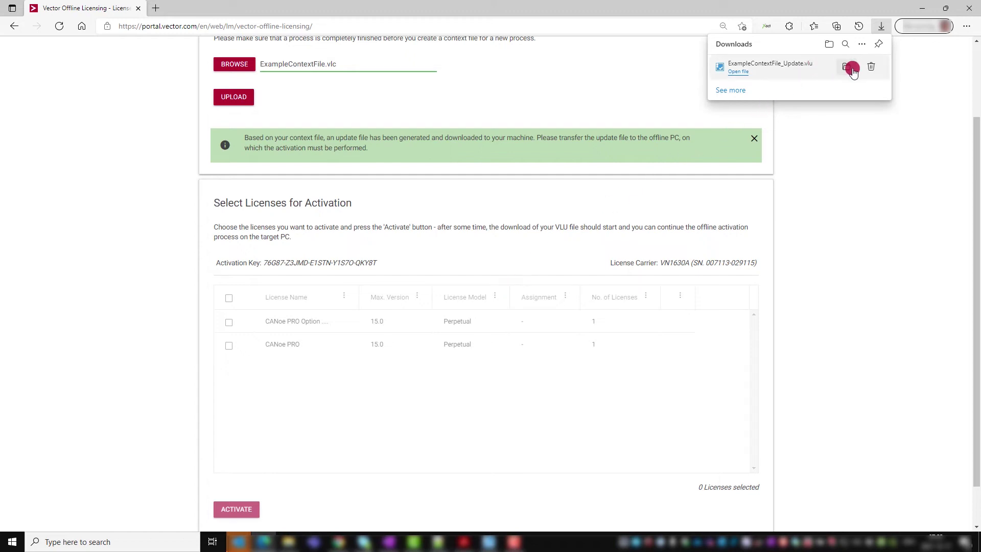
left_click(850, 67)
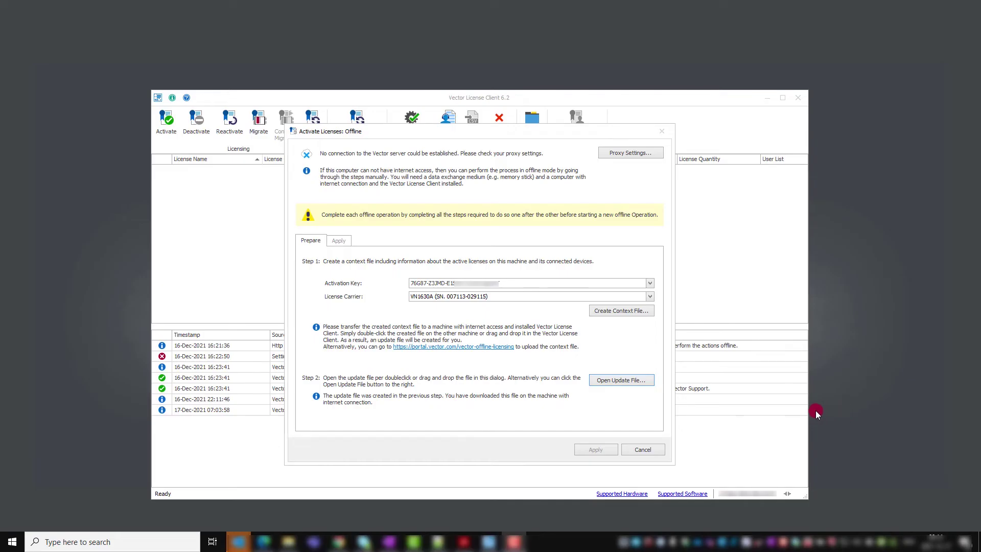
Step: Load ExampleContextFile_Update.vlu from C:\TEMP and apply it to activate CANoe PRO Option /Ethernet
left_click(645, 381)
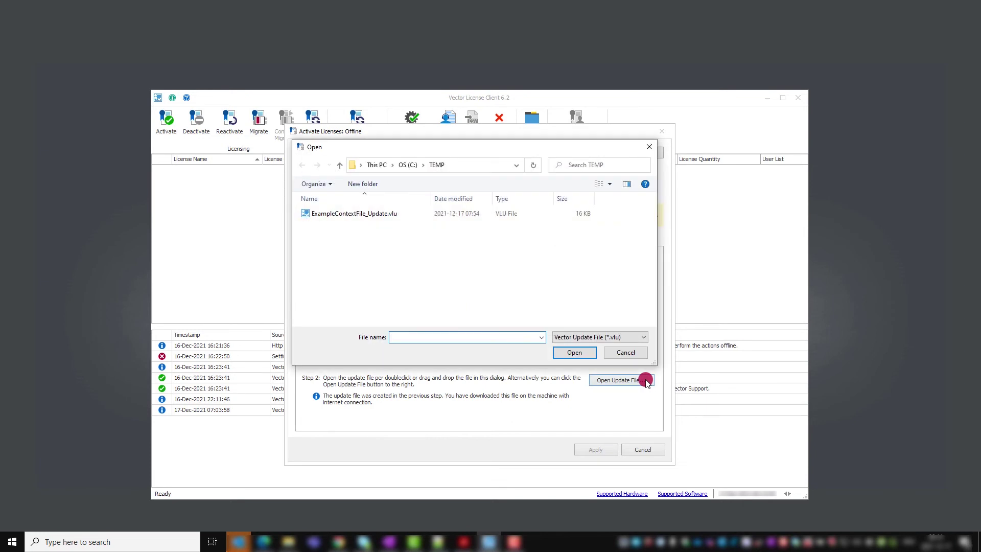
left_click(361, 215)
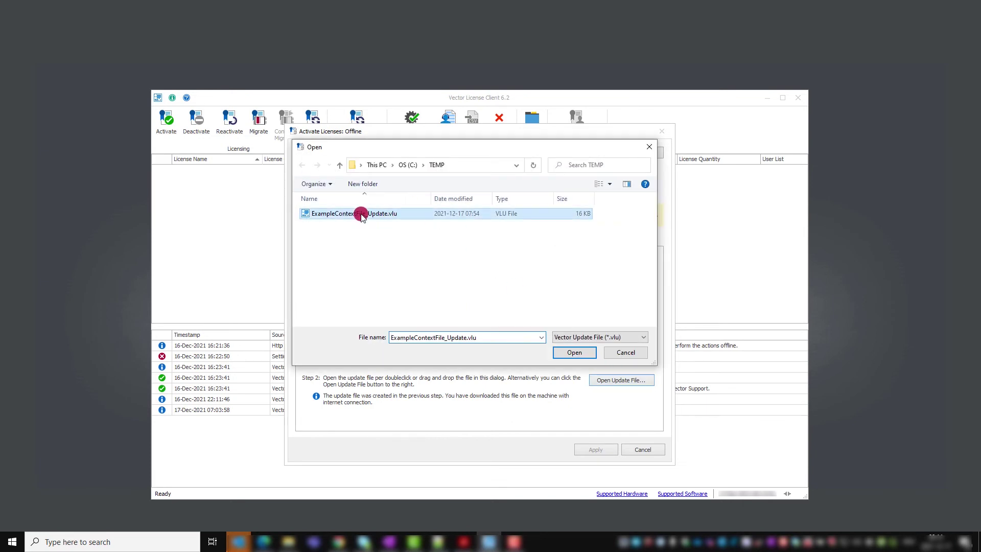
left_click(556, 353)
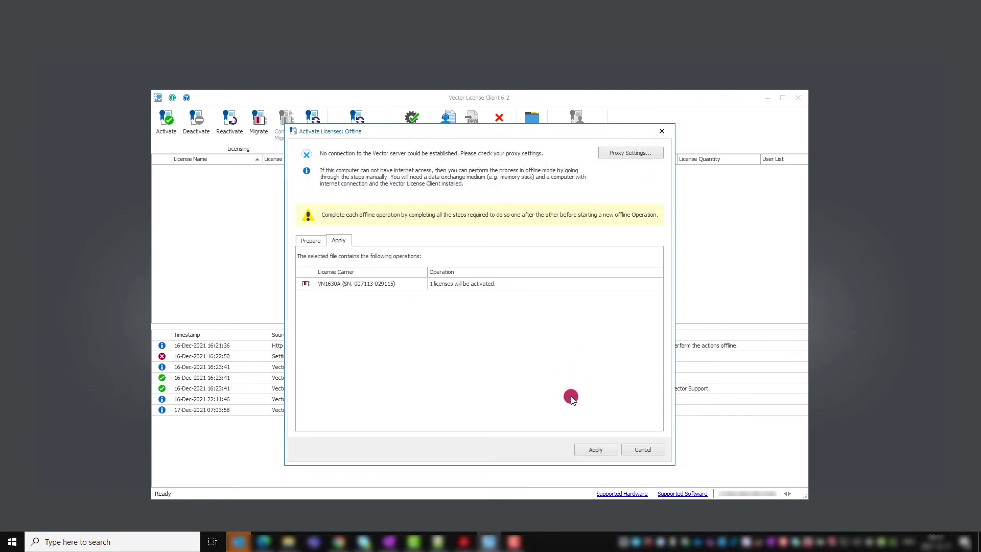
left_click(595, 450)
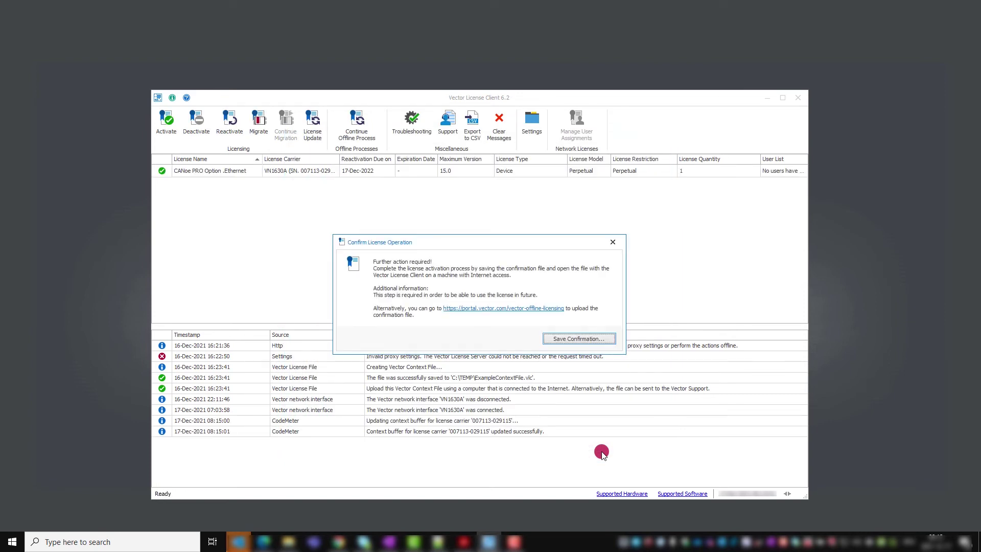
Step: Save ExampleContextFile_Receipt.vlr to C:\TEMP, view and minimize its folder, and acknowledge the message
left_click(565, 340)
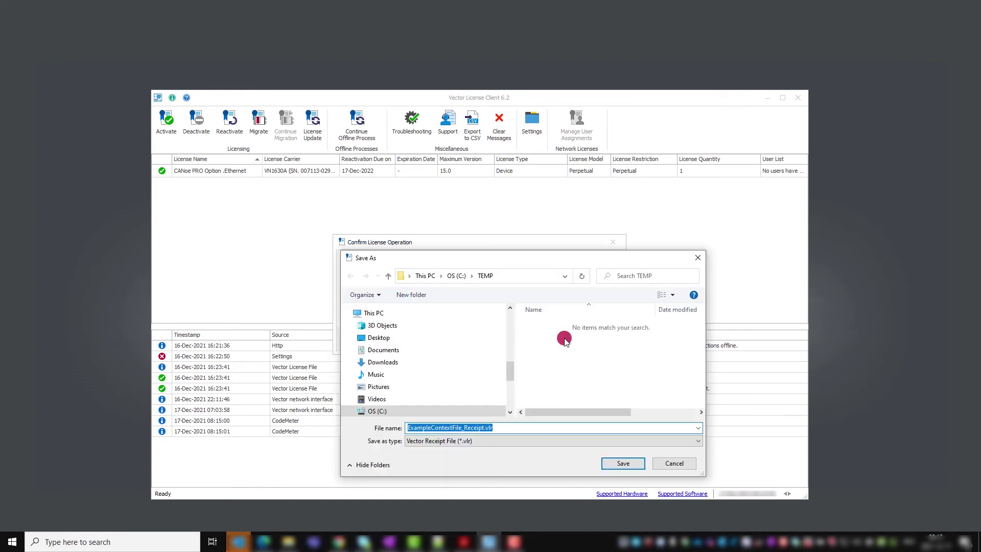
left_click(615, 463)
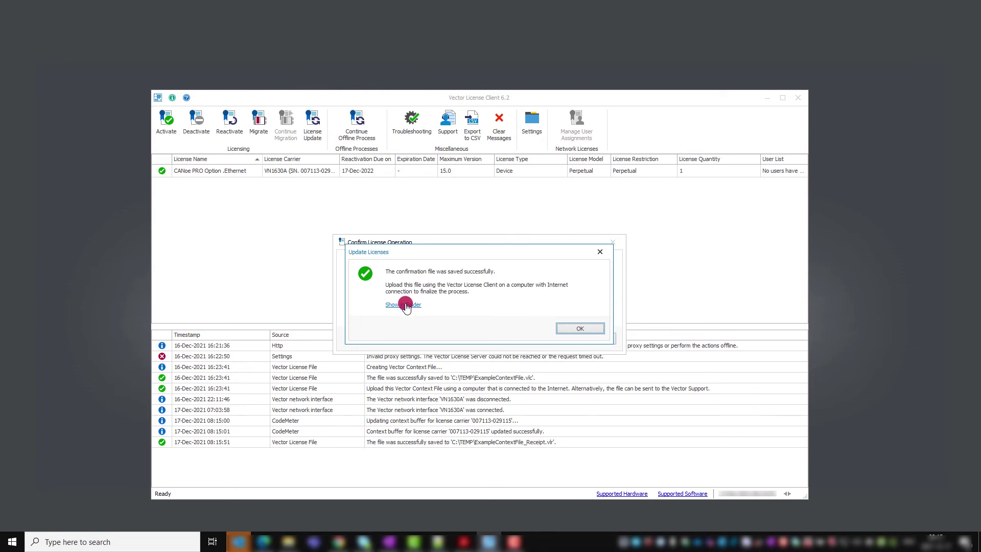
left_click(405, 305)
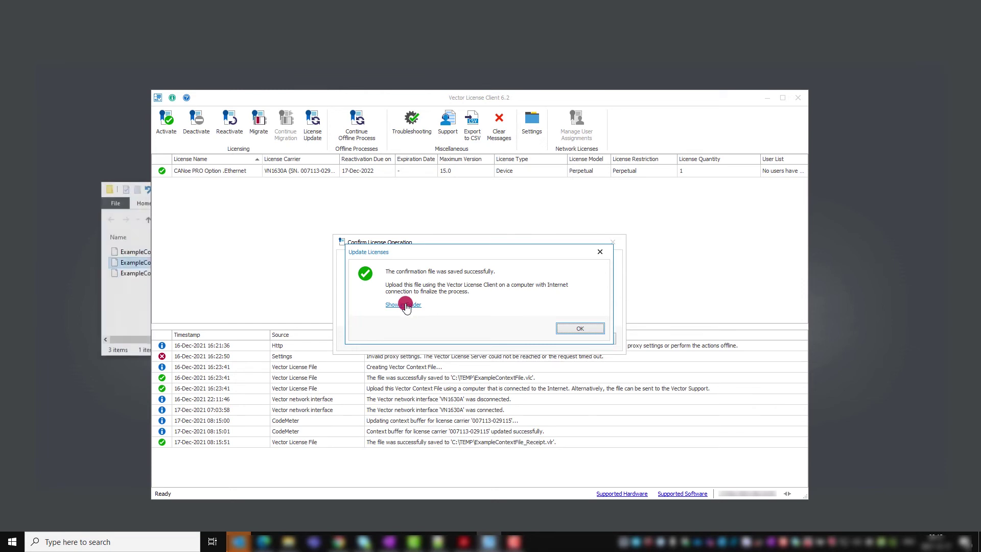
left_click(117, 305)
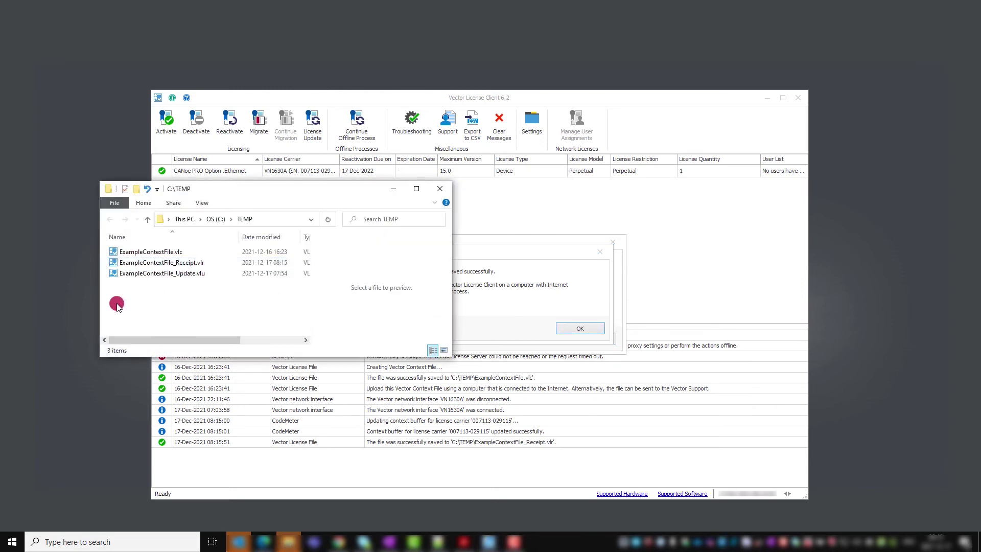
left_click(393, 190)
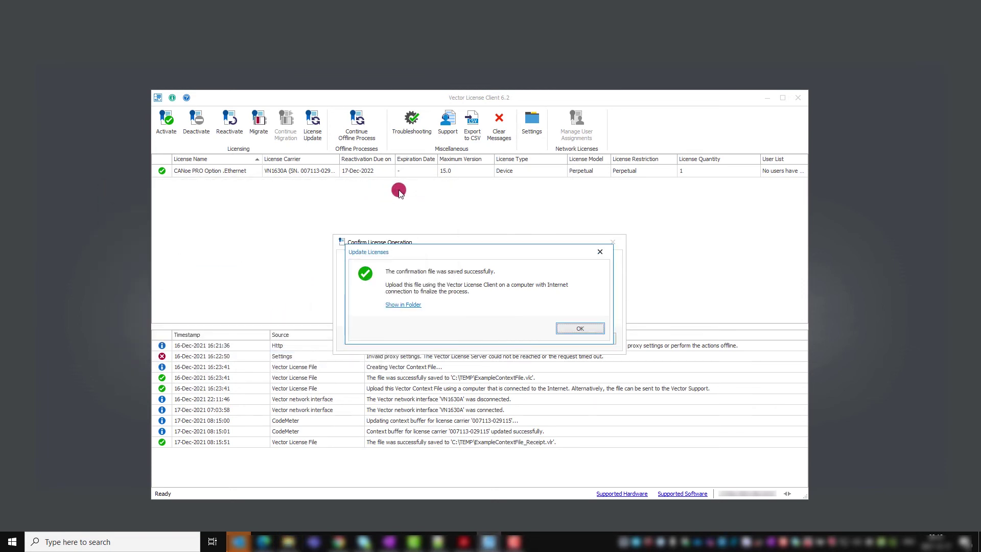
left_click(580, 328)
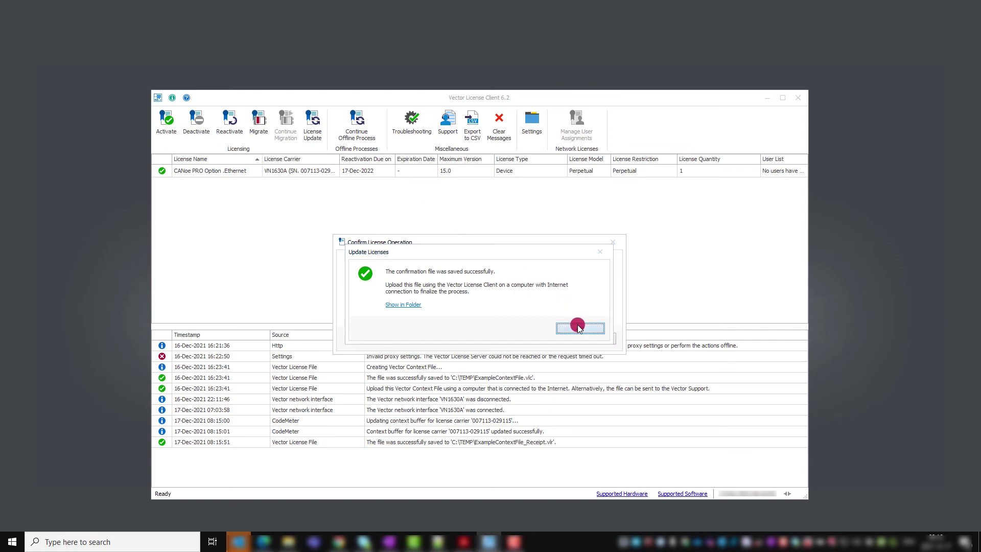
Step: On the offline licensing portal, select ExampleContextFile_Receipt.vlr from C:\TEMP for upload
left_click(263, 537)
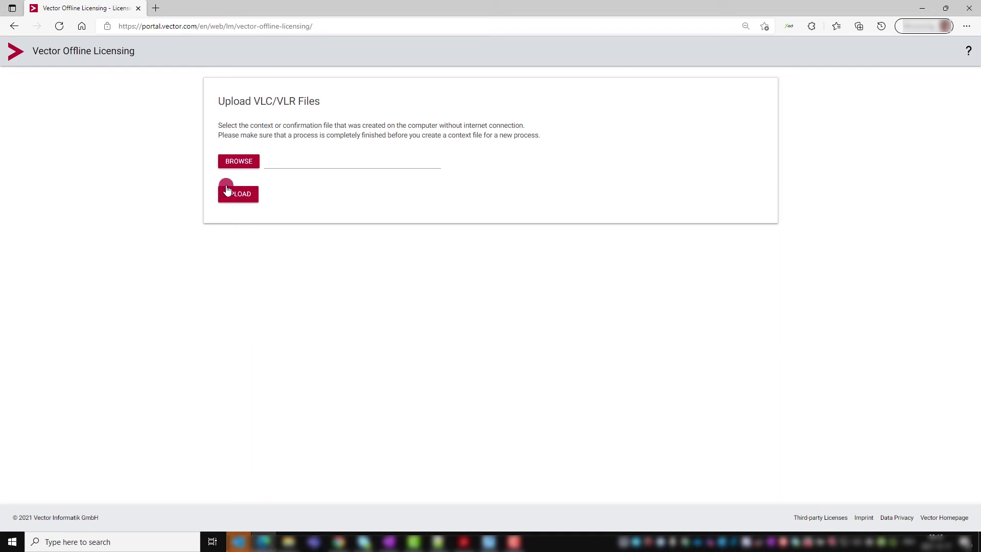
left_click(235, 167)
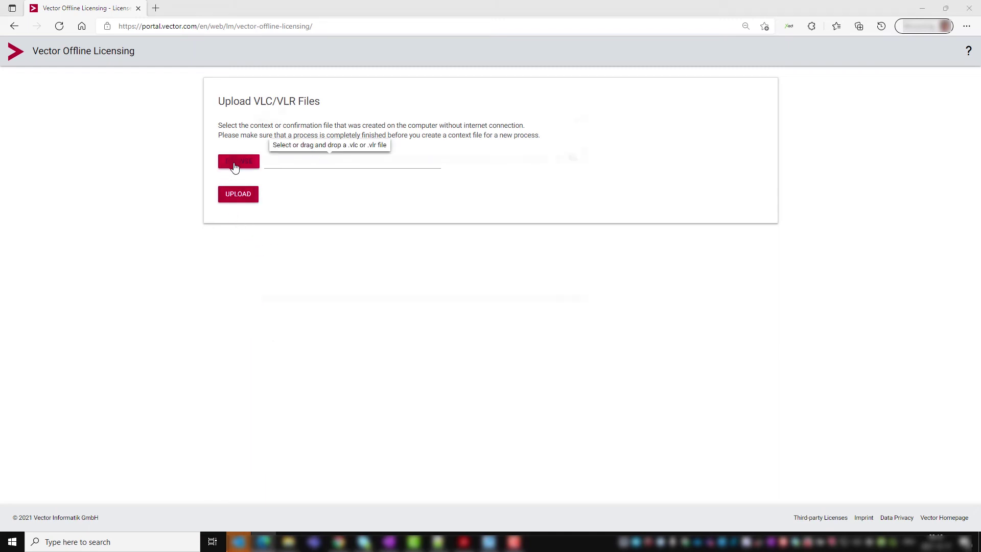
left_click(299, 197)
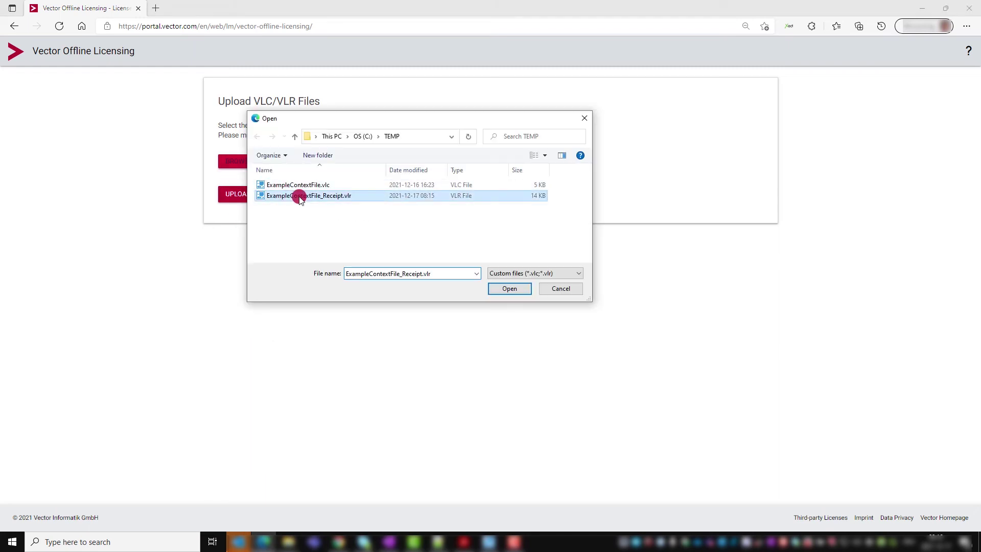
left_click(502, 290)
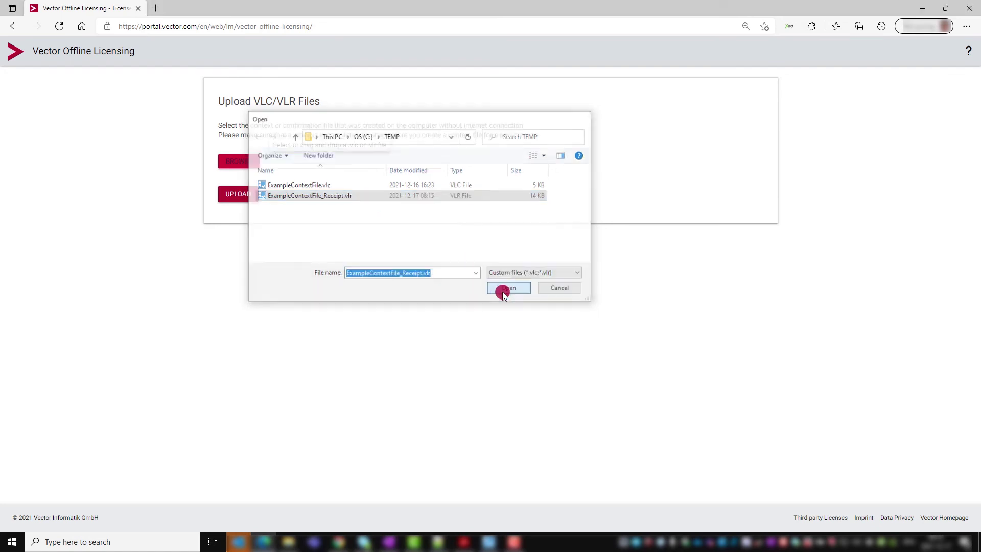